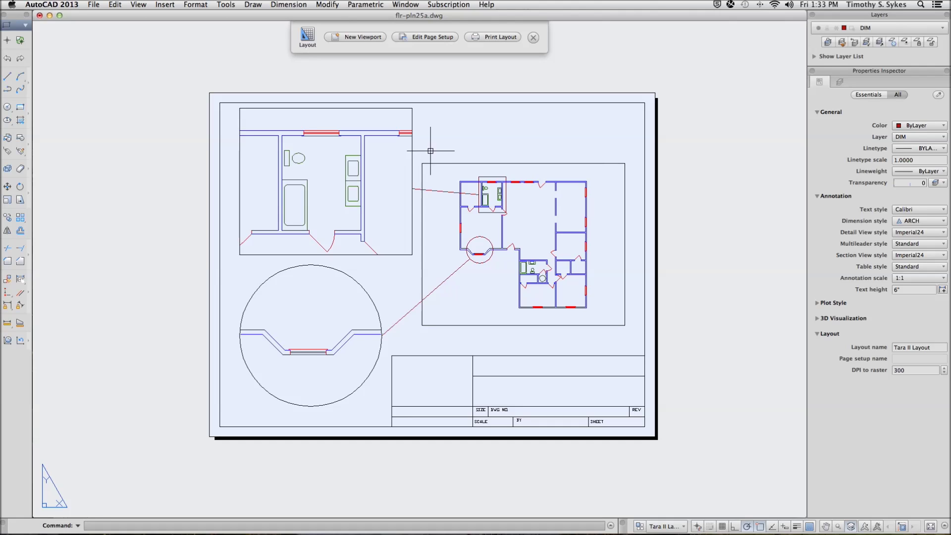
# Step: Activate the bathroom detail viewport in the layout and switch the tool set from Drafting to Annotation
pyautogui.doubleClick(329, 193)
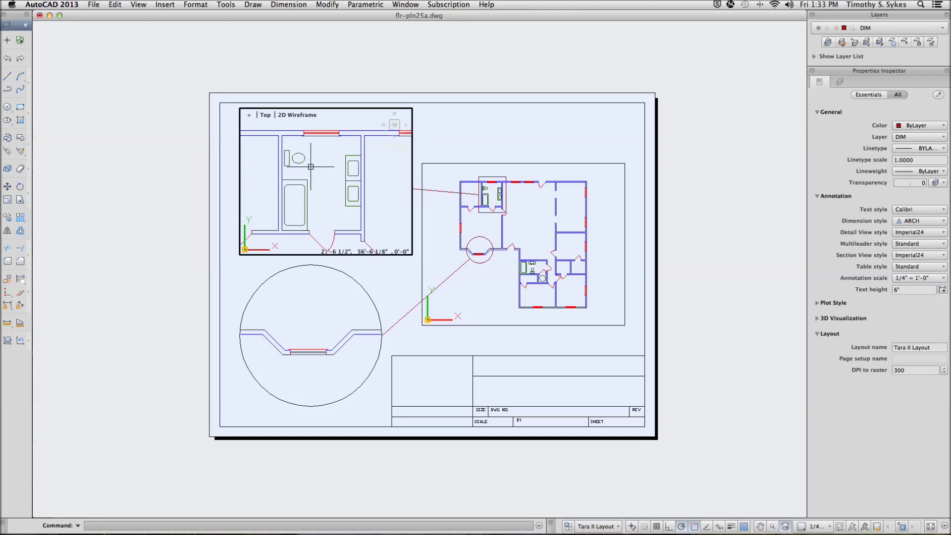
pyautogui.click(24, 27)
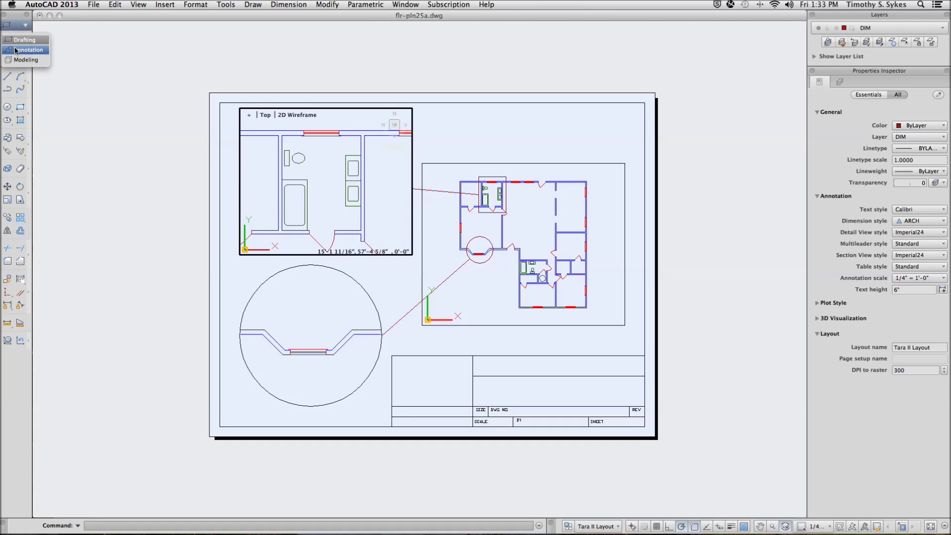
pyautogui.click(15, 50)
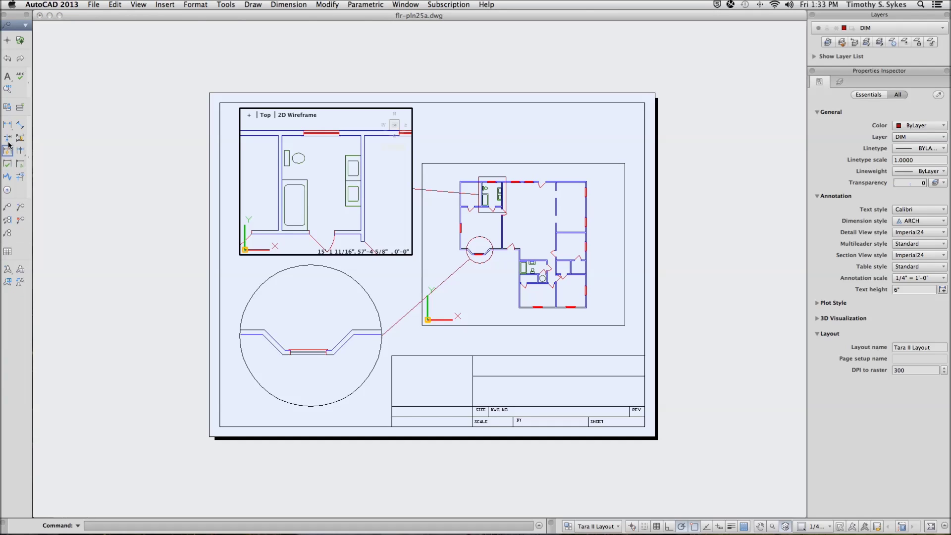
# Step: Turn on the Endpoint snap and add a linear dimension across the bathroom's interior width, placed above the window wall
pyautogui.click(8, 125)
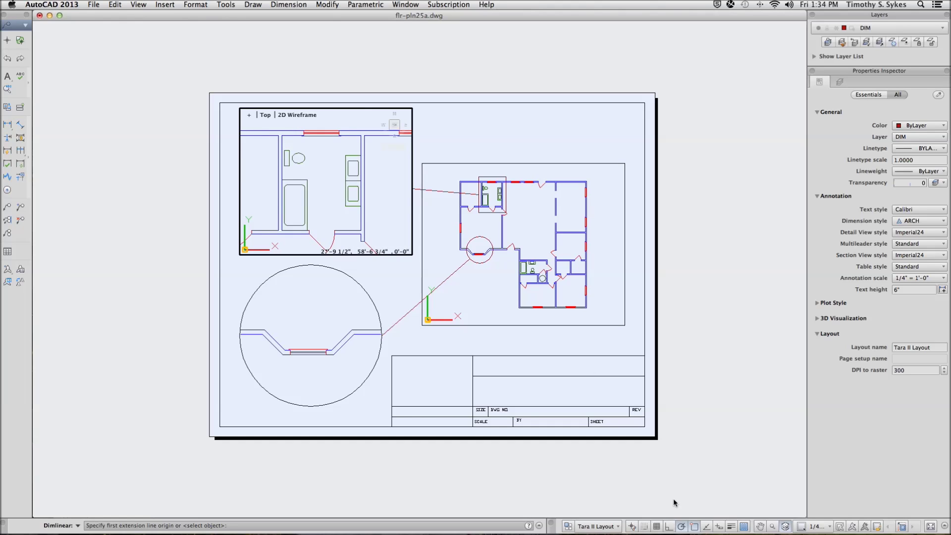
pyautogui.rightClick(695, 526)
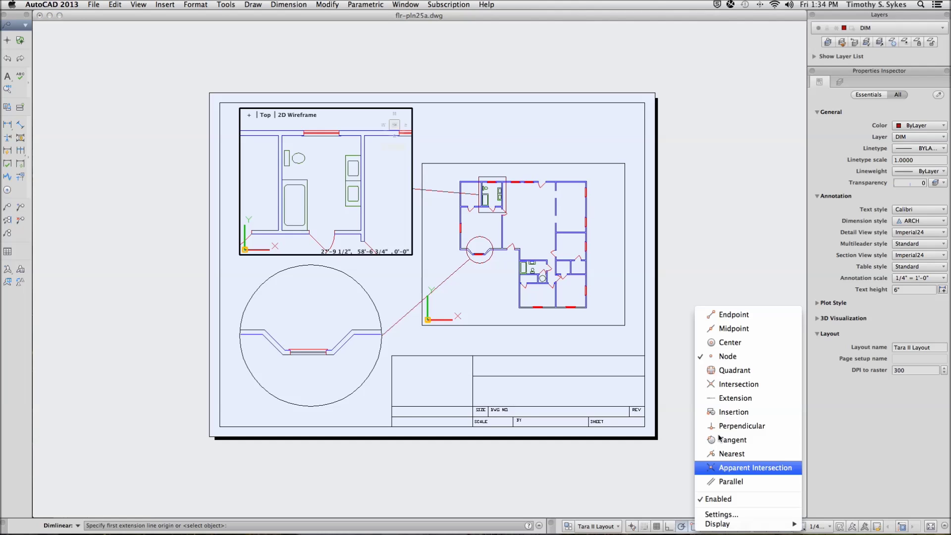
pyautogui.click(725, 316)
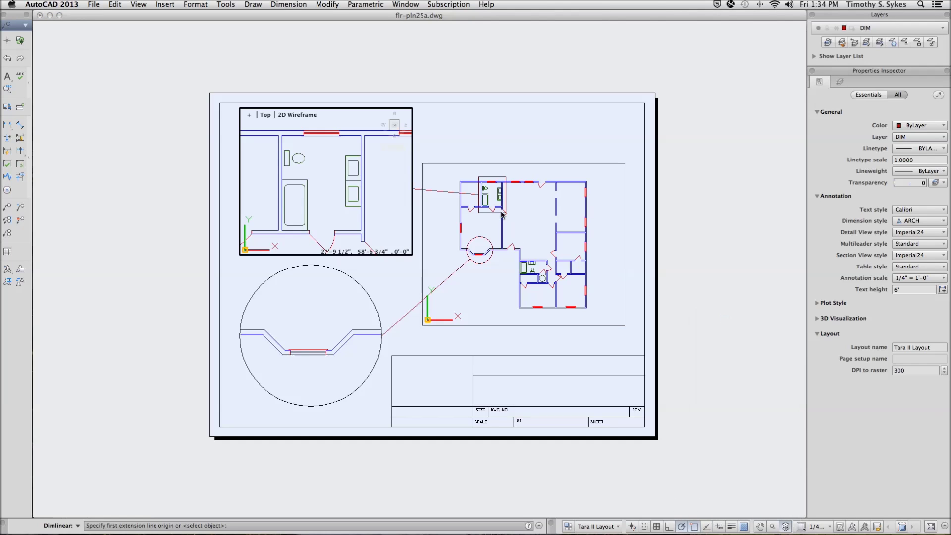
pyautogui.click(362, 135)
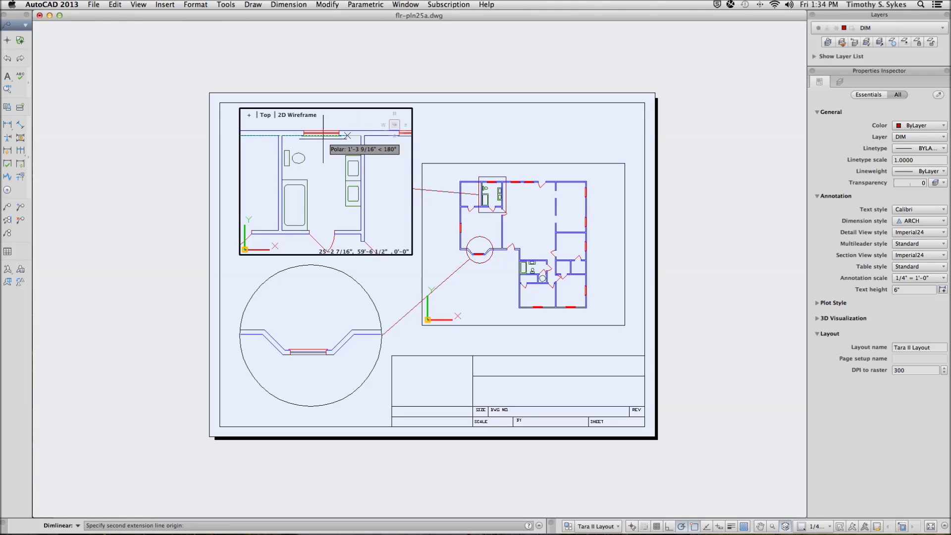
pyautogui.click(282, 135)
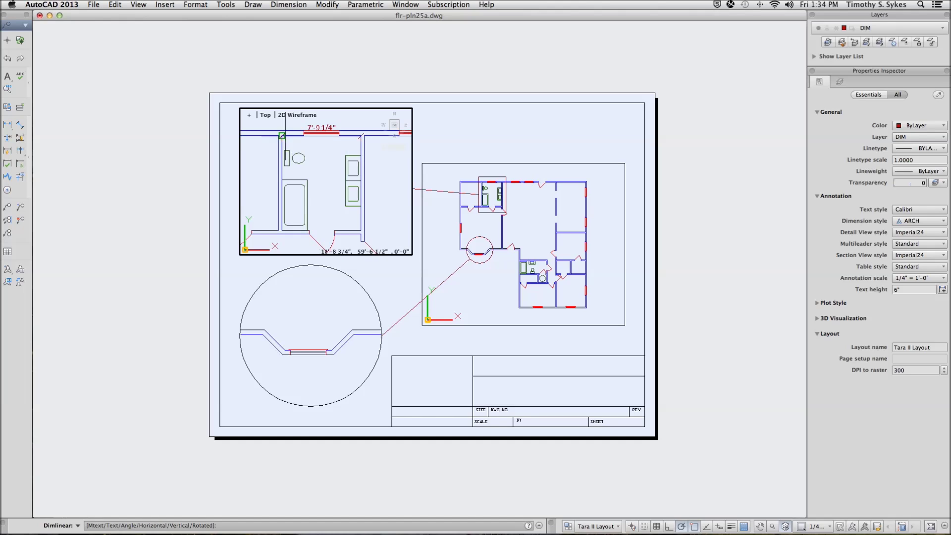
pyautogui.click(320, 124)
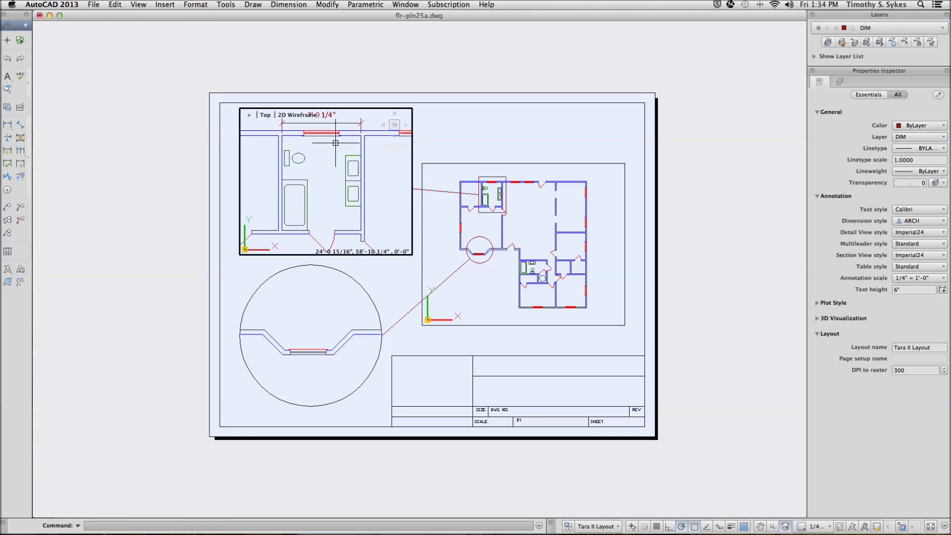
# Step: Turn on the Midpoint snap and dimension the bathroom's left wall, toilet and sink positions, and the short wall right of the door
pyautogui.rightClick(696, 525)
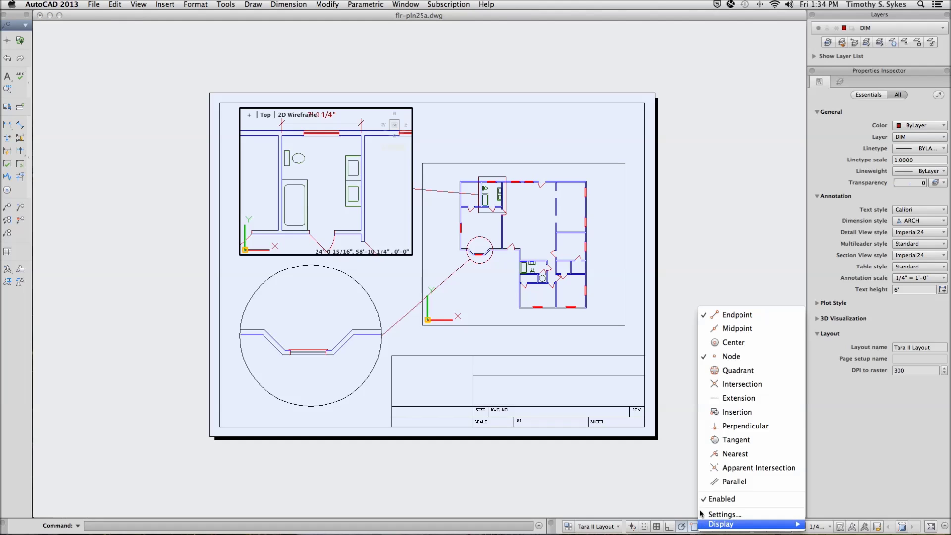
pyautogui.click(714, 328)
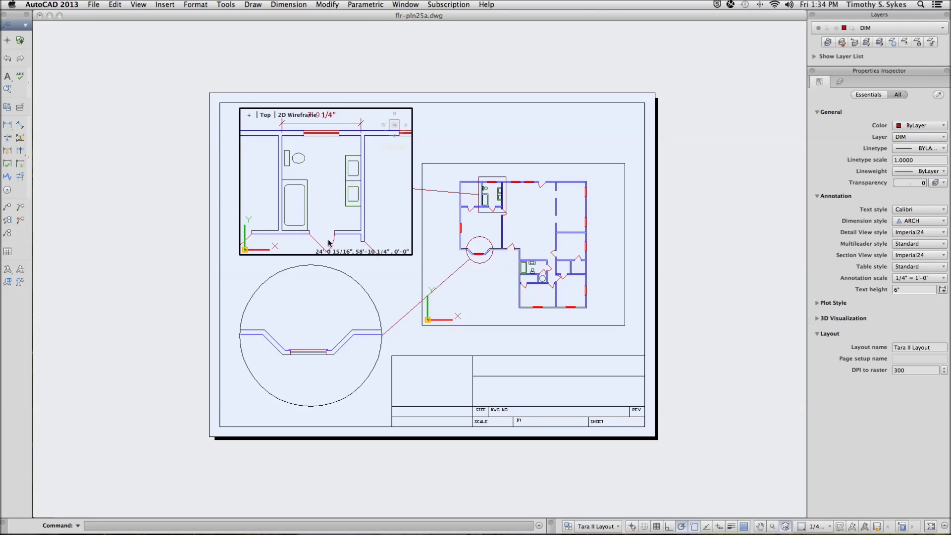
pyautogui.click(7, 124)
pyautogui.press('Return')
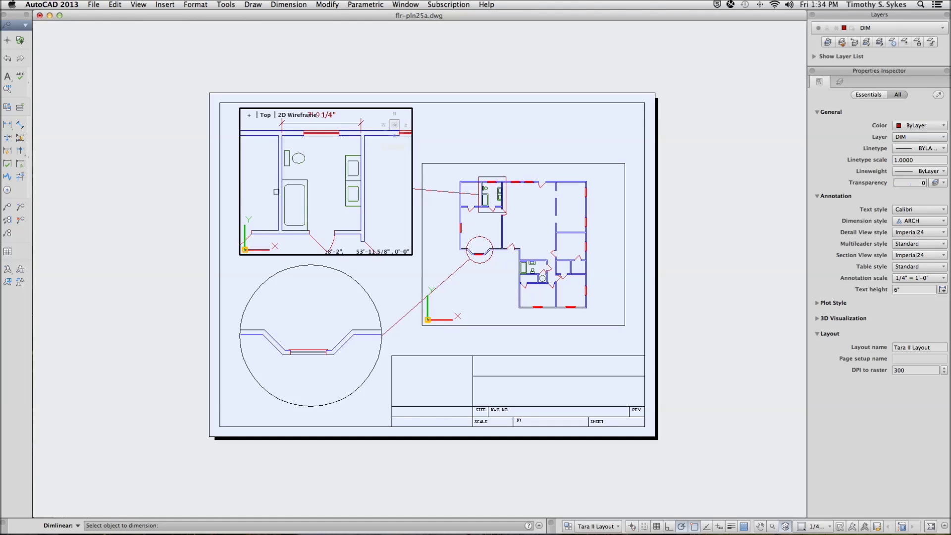
pyautogui.click(277, 191)
pyautogui.click(334, 218)
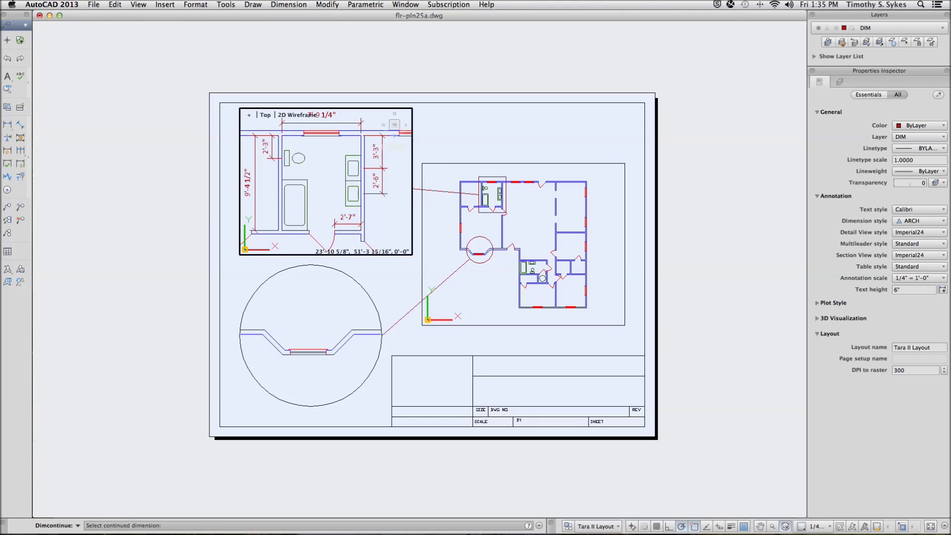
# Step: Continue the dimension of the short wall across the bathroom door opening, and return to paper space
pyautogui.click(347, 225)
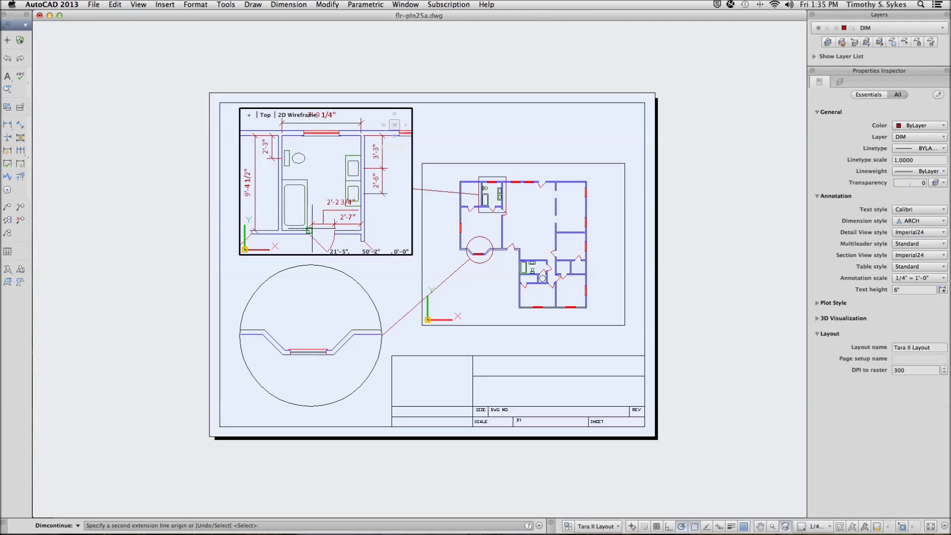
pyautogui.click(309, 230)
pyautogui.press('Return')
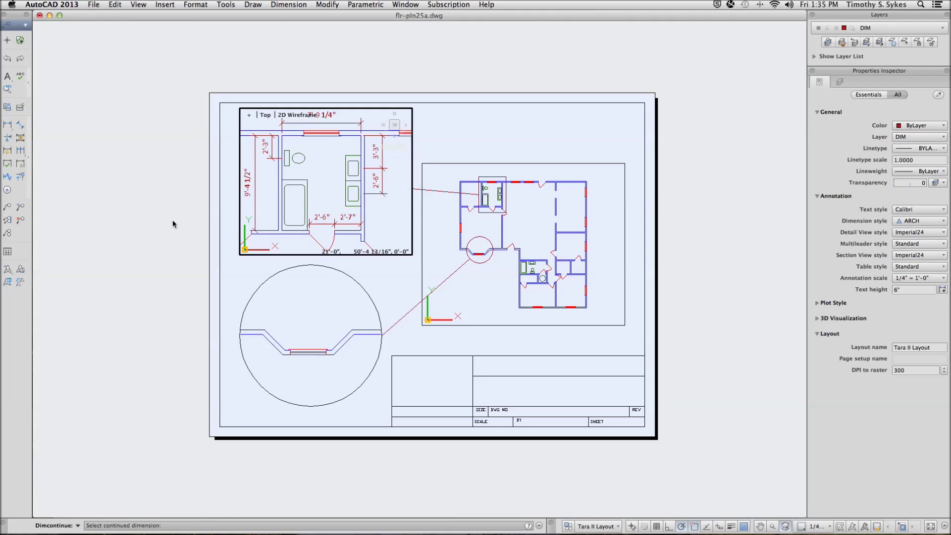
pyautogui.press('Return')
pyautogui.doubleClick(239, 278)
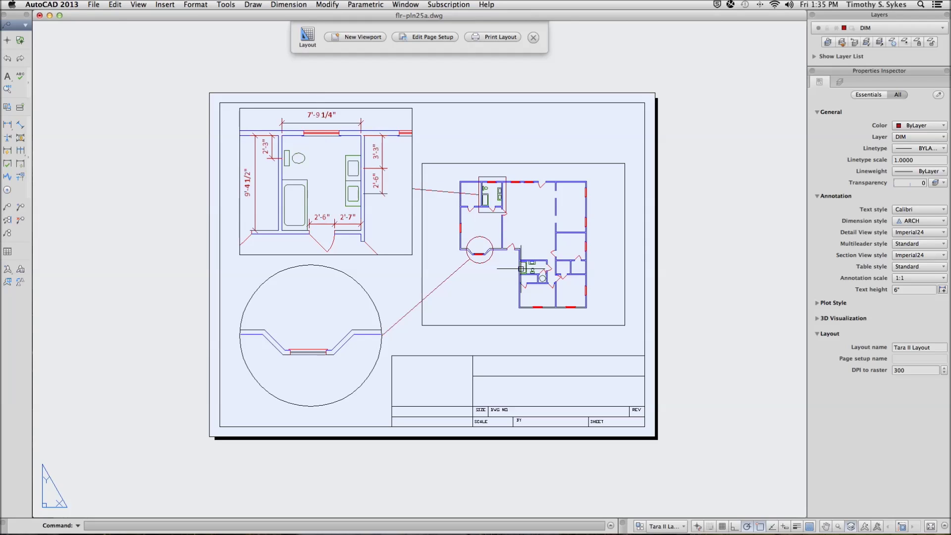
# Step: Examine the new bathroom dimensions in model space and return to Tara II Layout
pyautogui.click(665, 526)
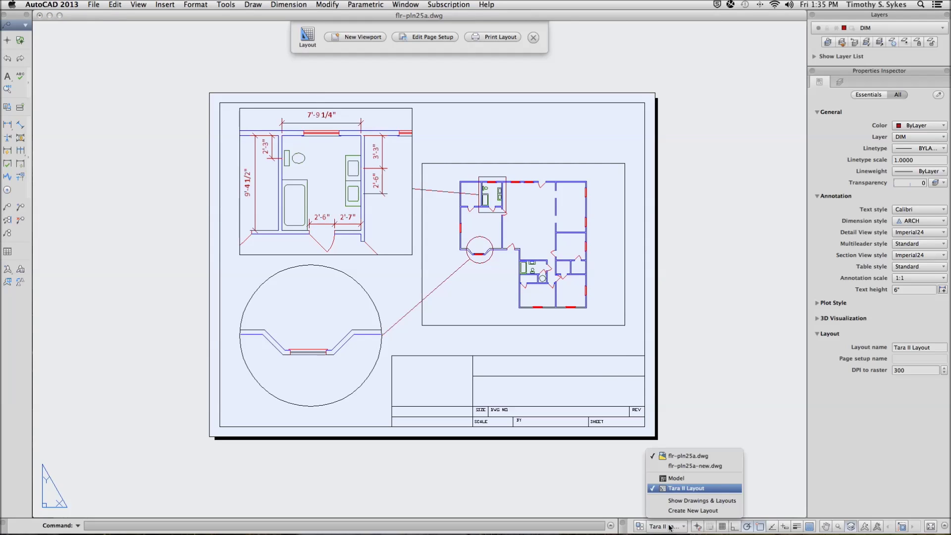
pyautogui.click(675, 488)
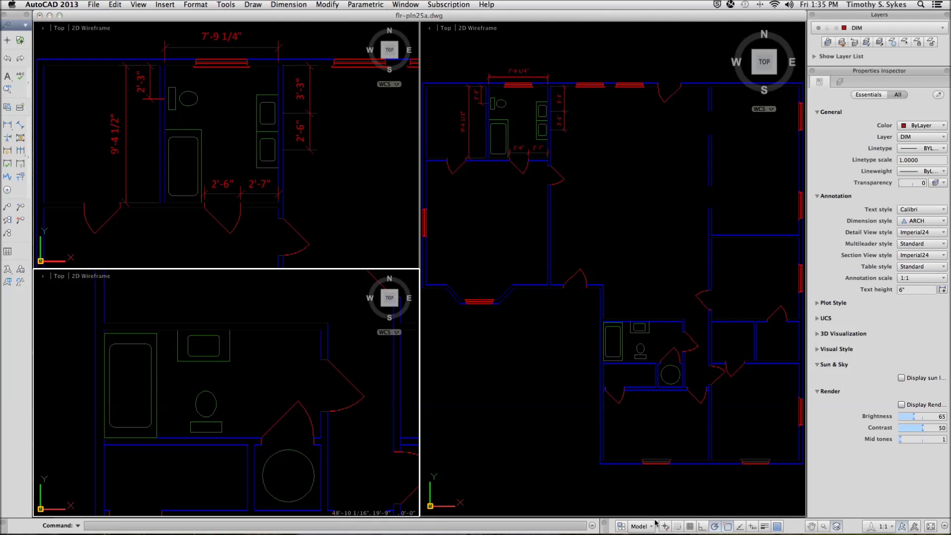
pyautogui.click(652, 526)
pyautogui.click(657, 491)
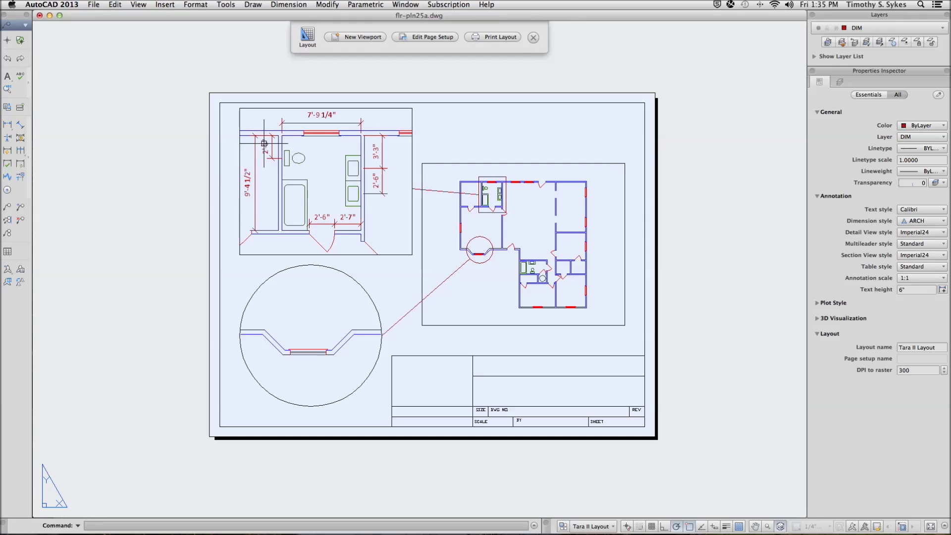
# Step: Switch to flr-pln25a-new.dwg in a maximized window and stretch the bathroom viewport's top edge upward to a height of about 3 5/8"
pyautogui.click(49, 17)
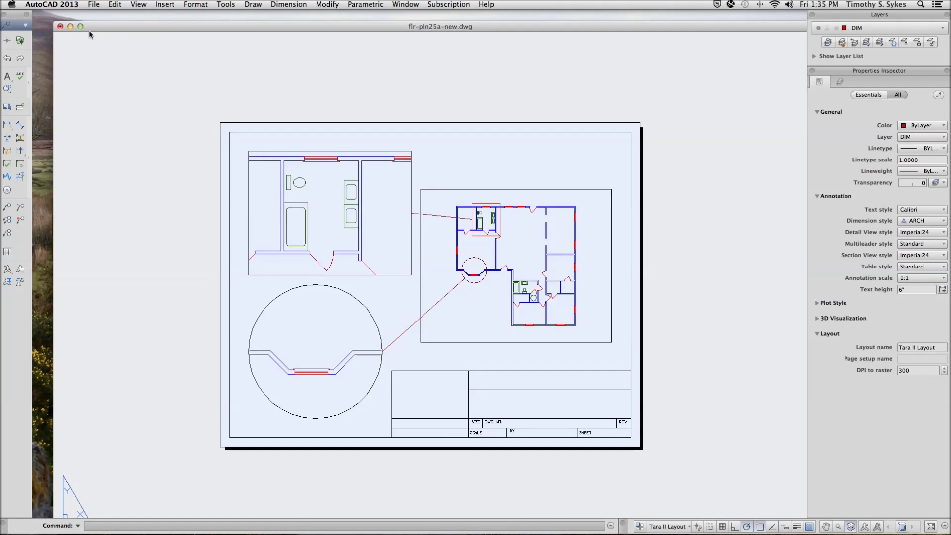
pyautogui.click(81, 27)
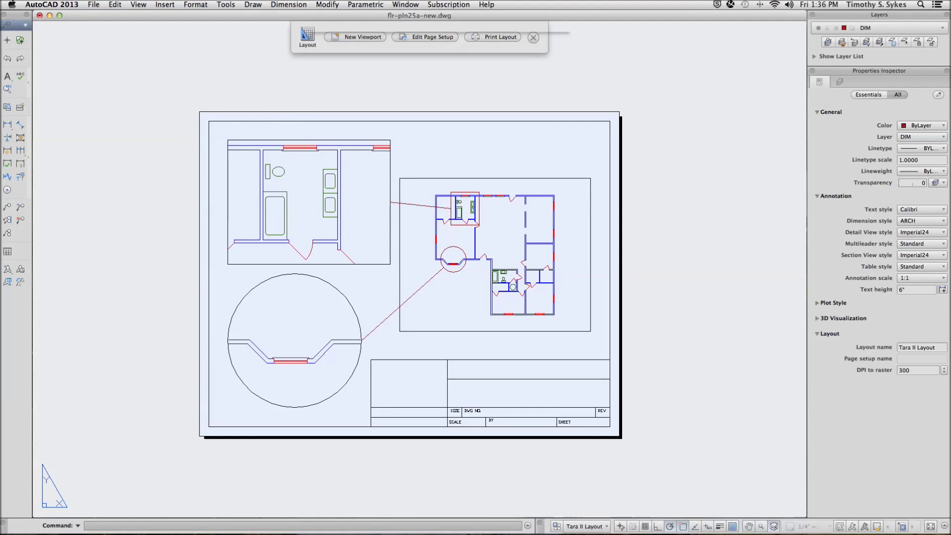
pyautogui.click(226, 141)
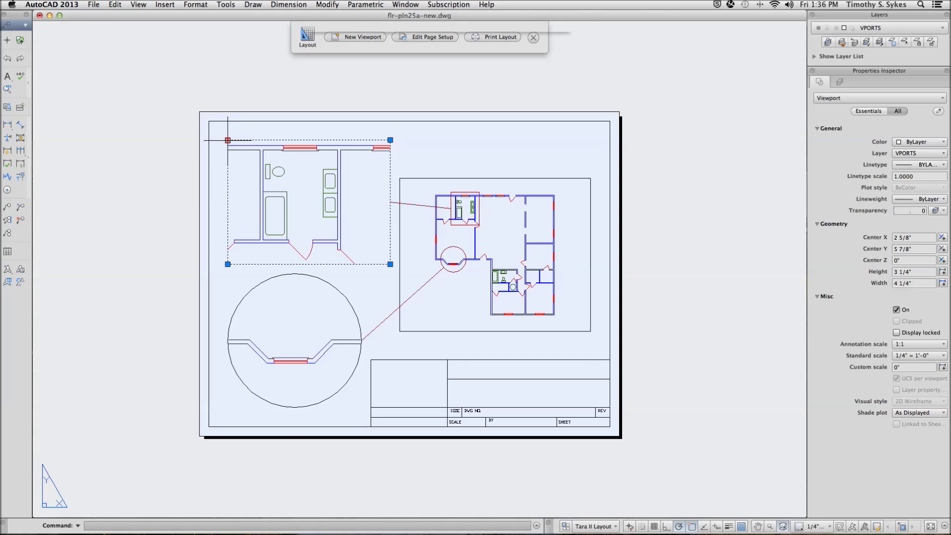
pyautogui.click(228, 140)
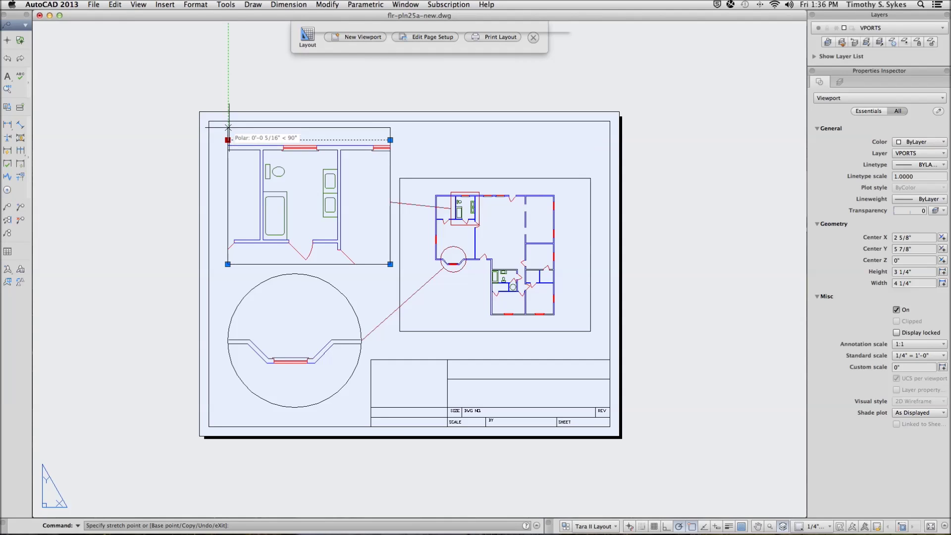
pyautogui.click(228, 127)
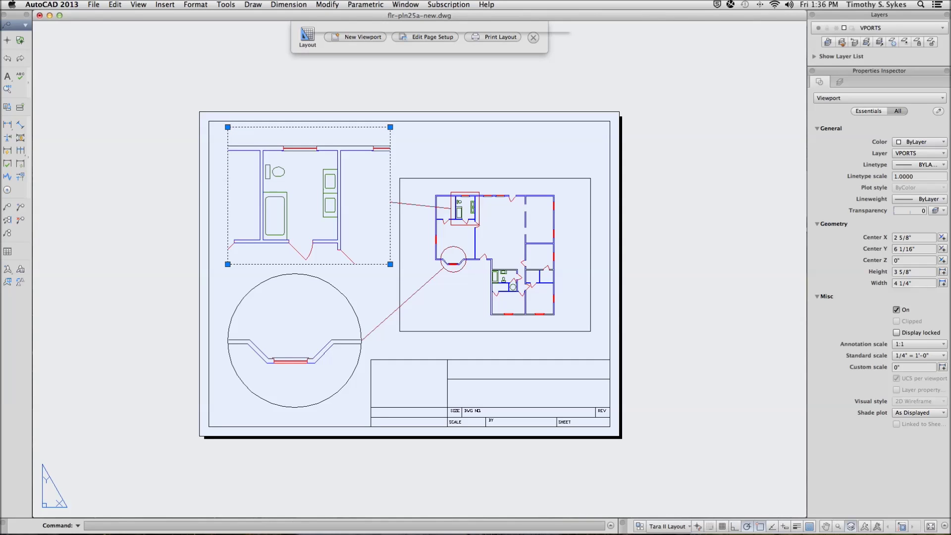
pyautogui.press('Escape')
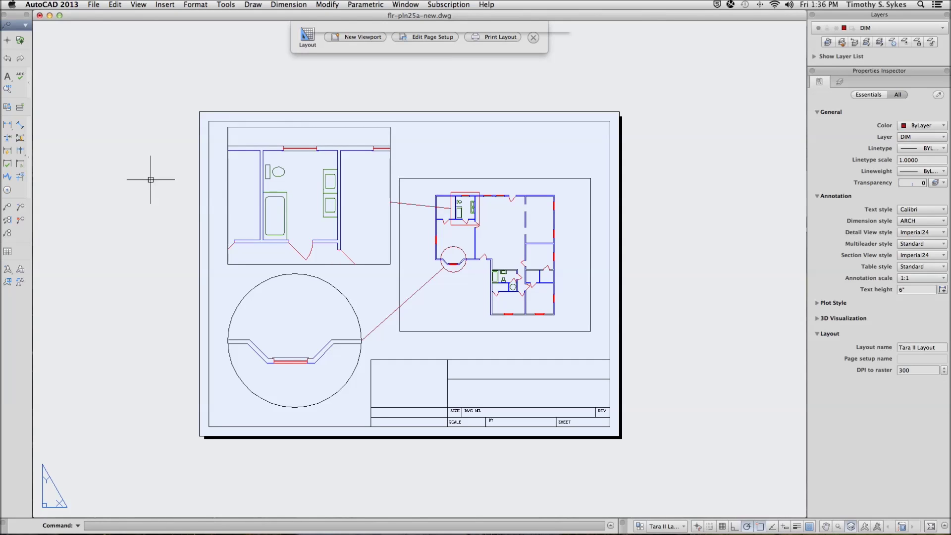
# Step: Dimension the bathroom's interior width directly in paper space, placing the linear dimension above the window wall
pyautogui.click(9, 125)
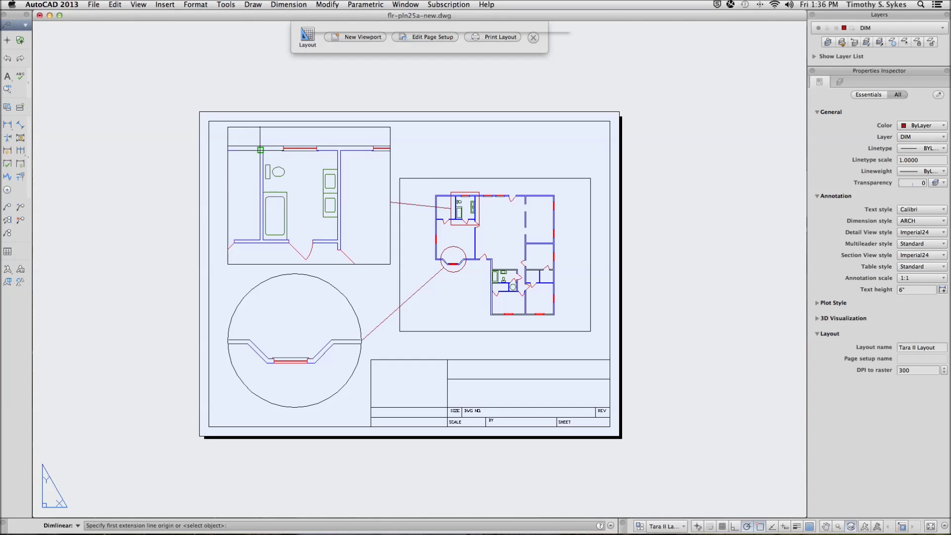
pyautogui.click(261, 150)
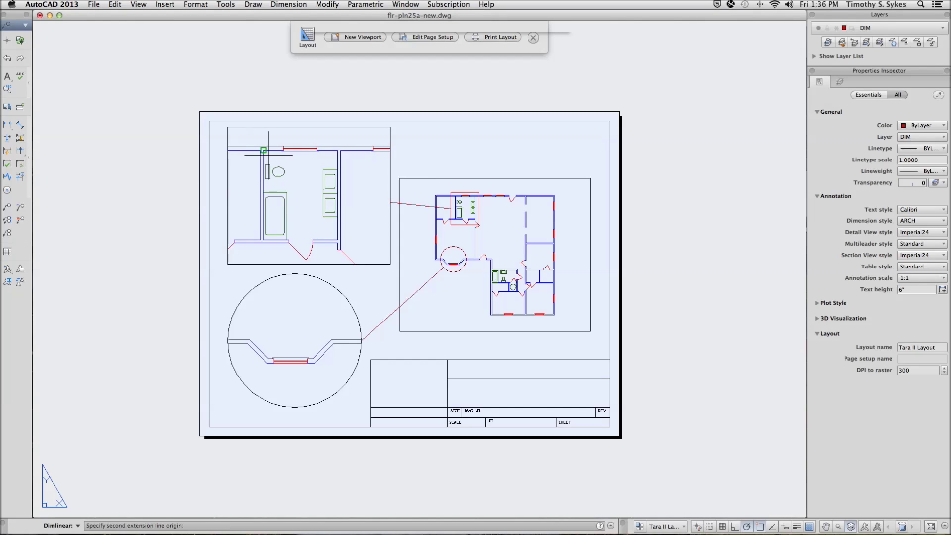
pyautogui.click(337, 150)
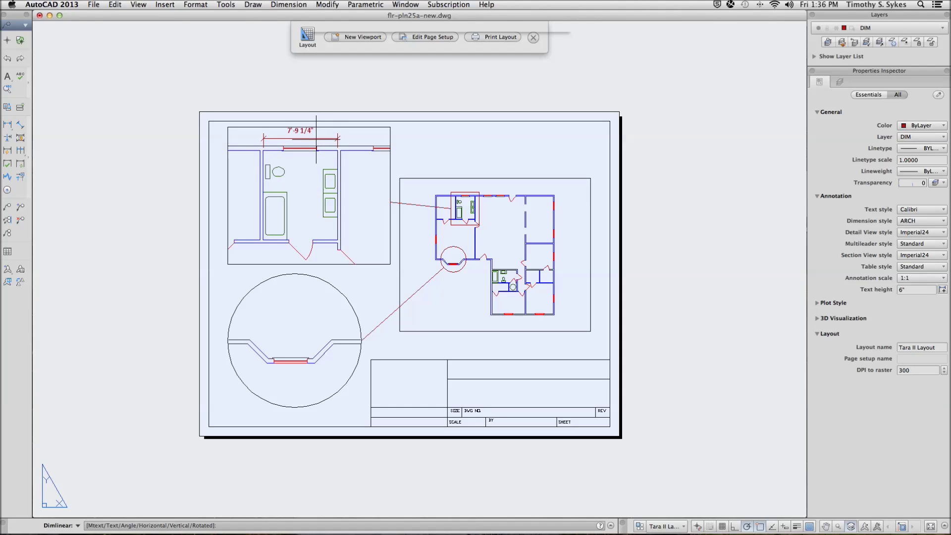
pyautogui.click(316, 140)
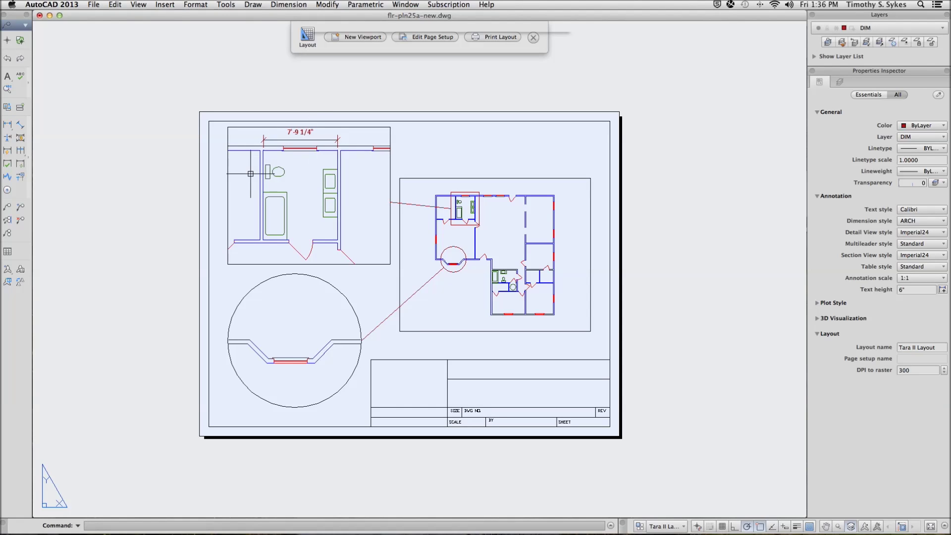
# Step: Add a vertical linear dimension to the bathroom's left wall line in paper space, placed to its left
pyautogui.press('Return')
pyautogui.press('Return')
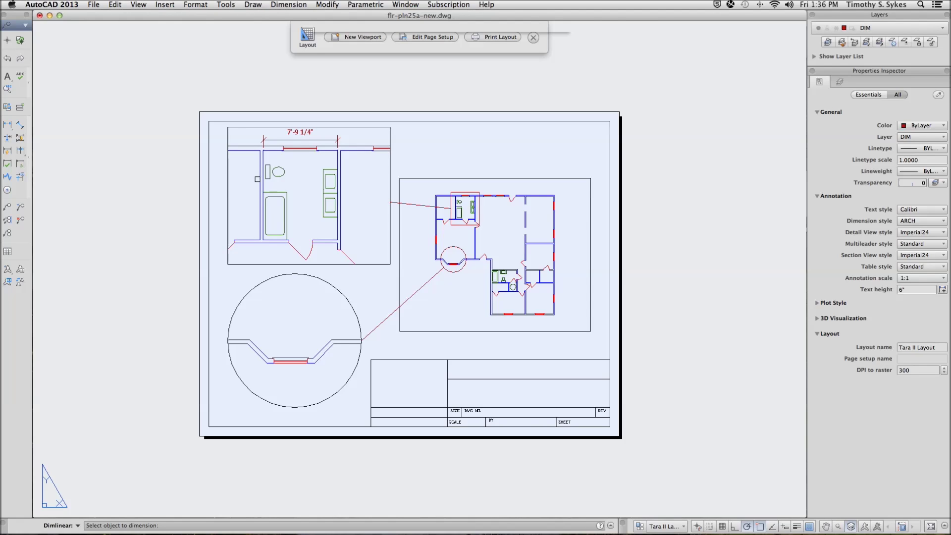
pyautogui.click(258, 179)
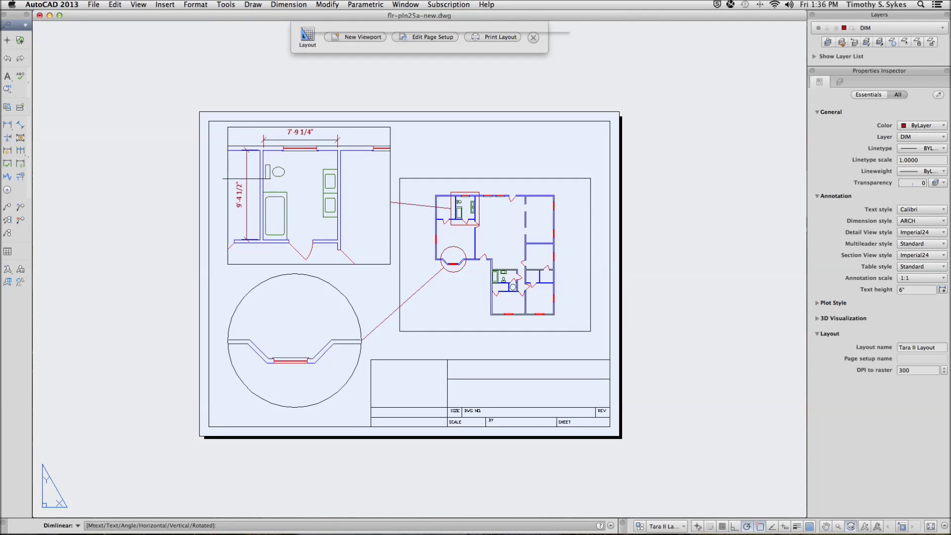
pyautogui.click(244, 179)
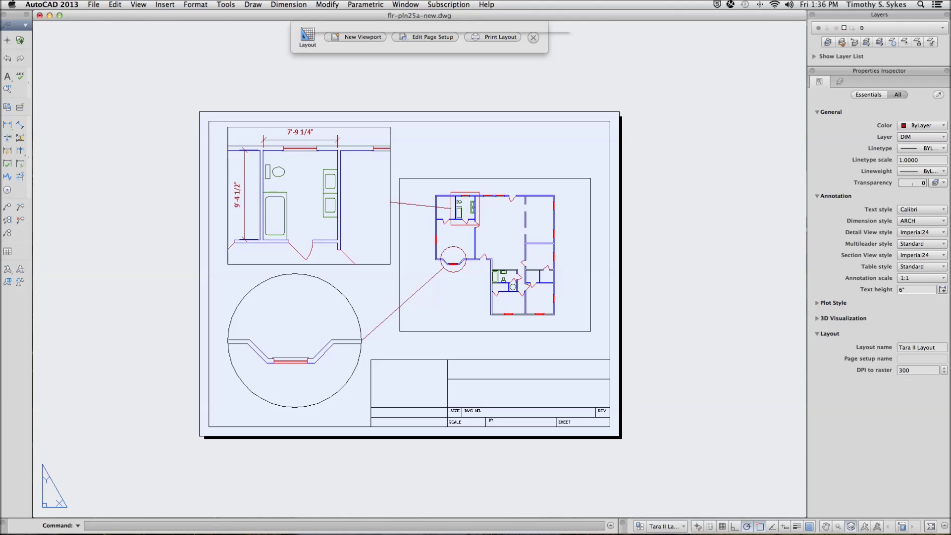
# Step: Dimension the vertical distance from the wall's top corner to the toilet's midpoint in paper space, between the wall and its overall dimension
pyautogui.press('Return')
pyautogui.click(260, 150)
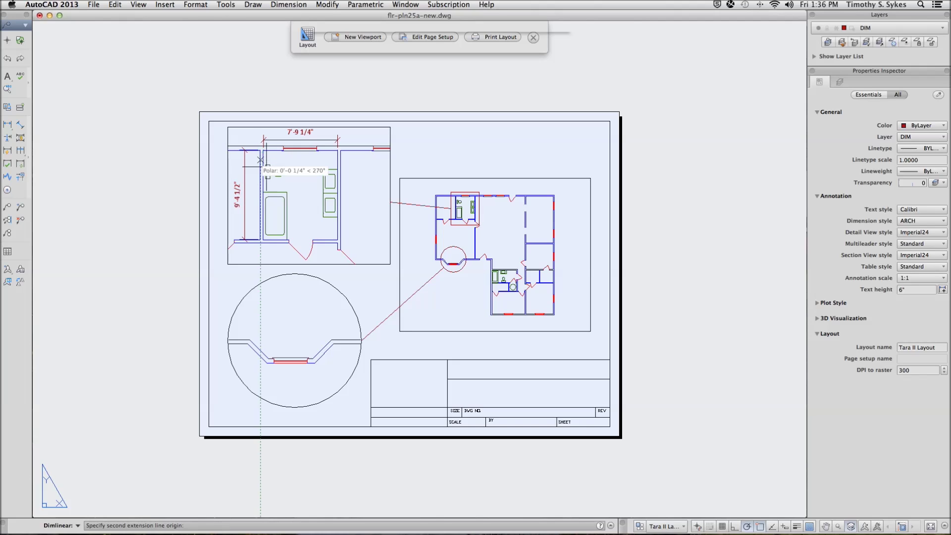
pyautogui.click(266, 166)
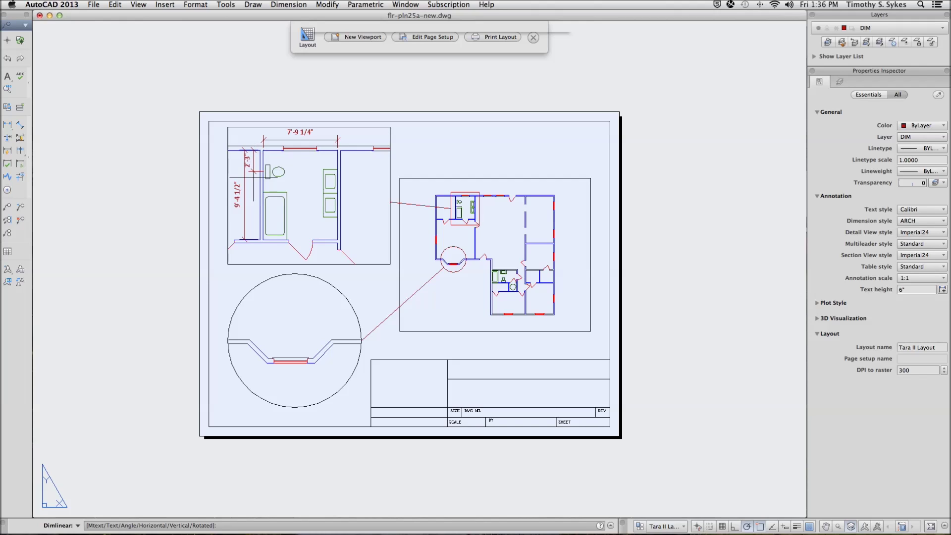
pyautogui.click(248, 164)
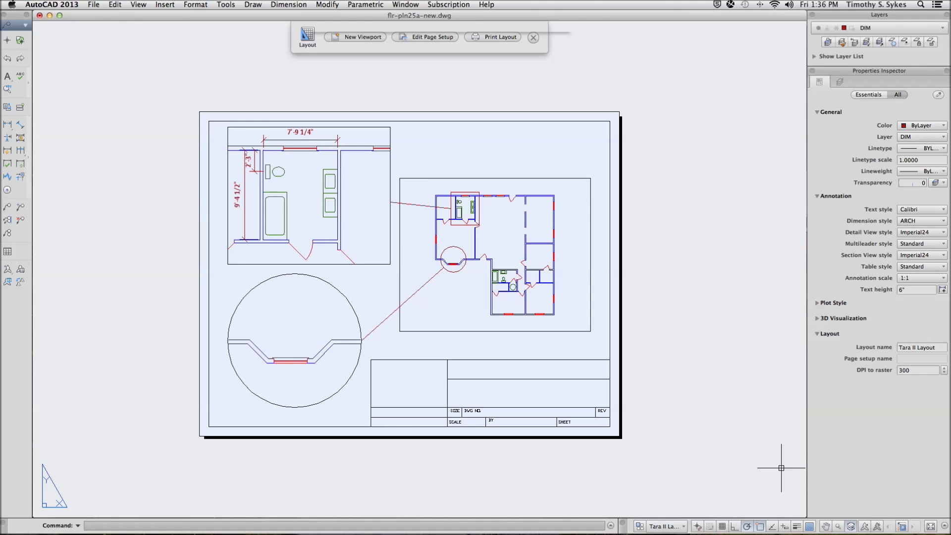
# Step: Switch flr-pln25a-new.dwg to model space and examine whether the paper space dimensions are present there
pyautogui.click(685, 527)
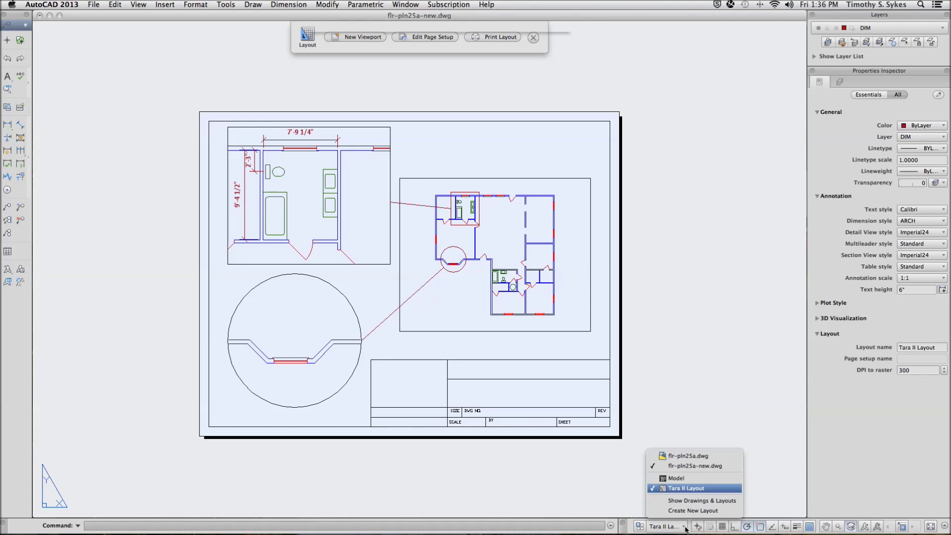
pyautogui.click(687, 488)
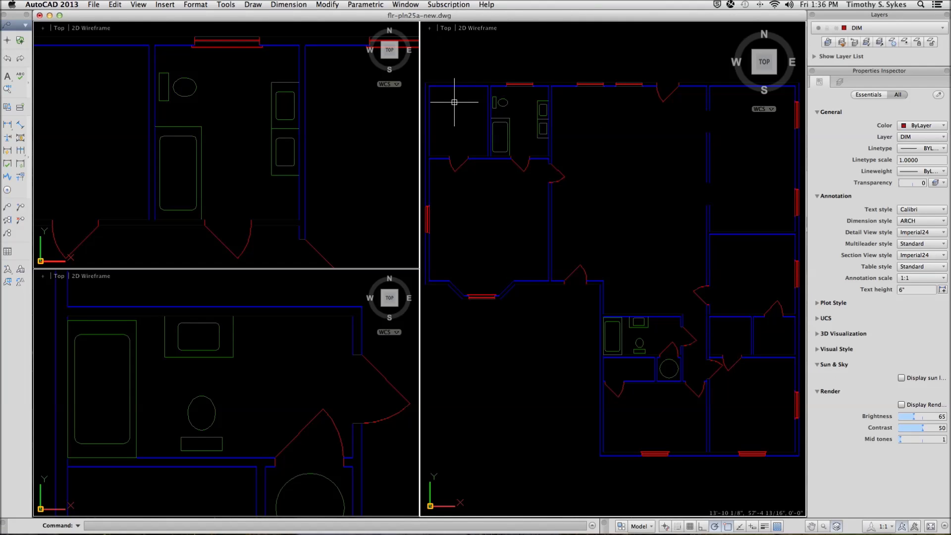
pyautogui.click(653, 528)
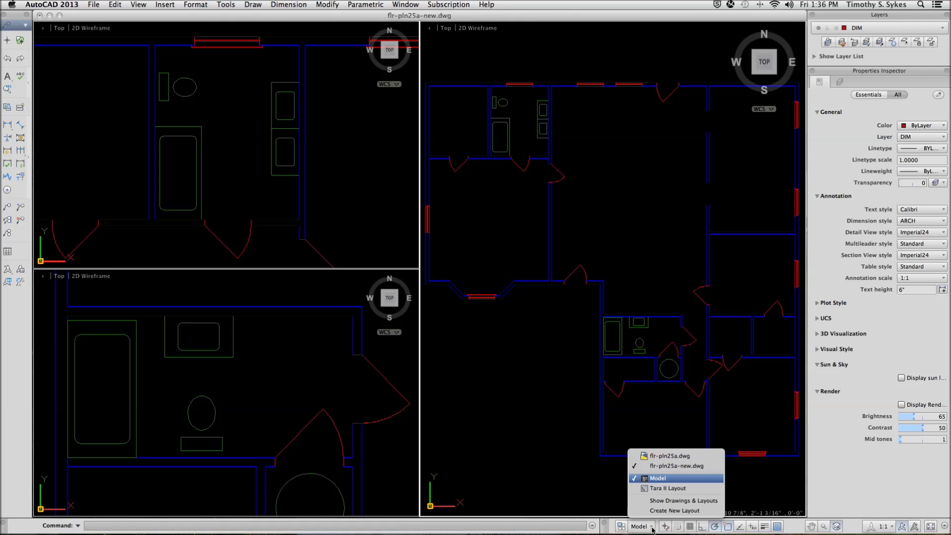
pyautogui.click(659, 477)
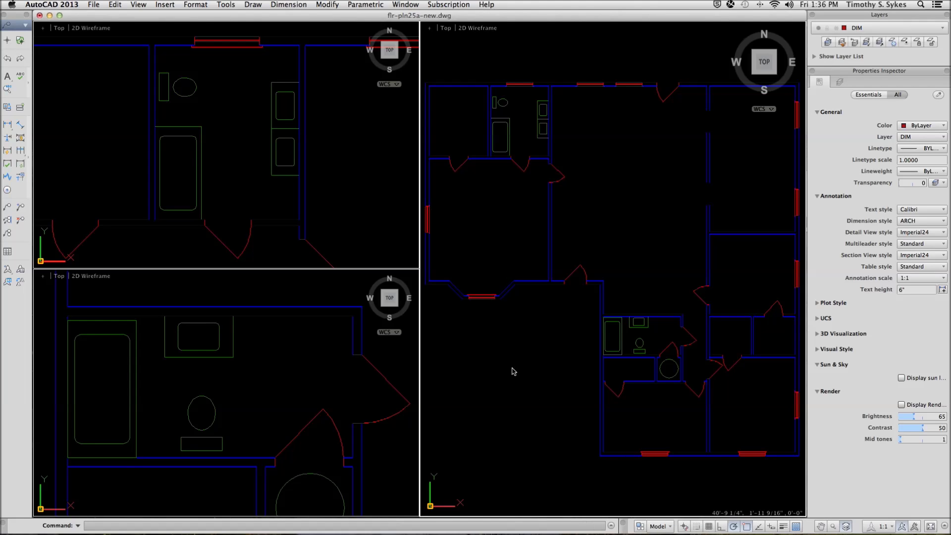